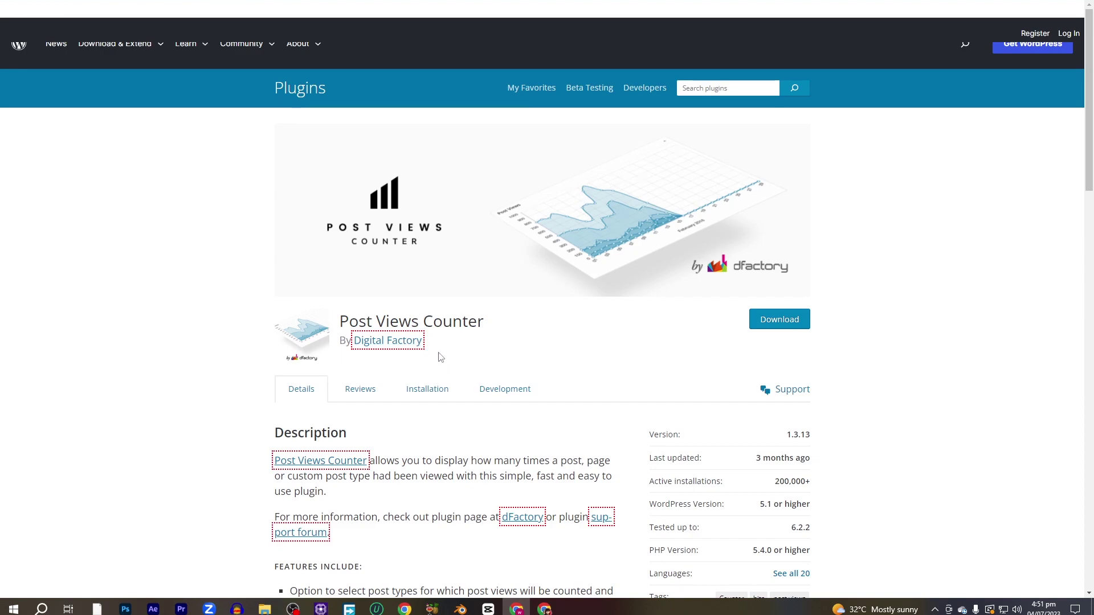
pyautogui.scroll(-6, 440, 357)
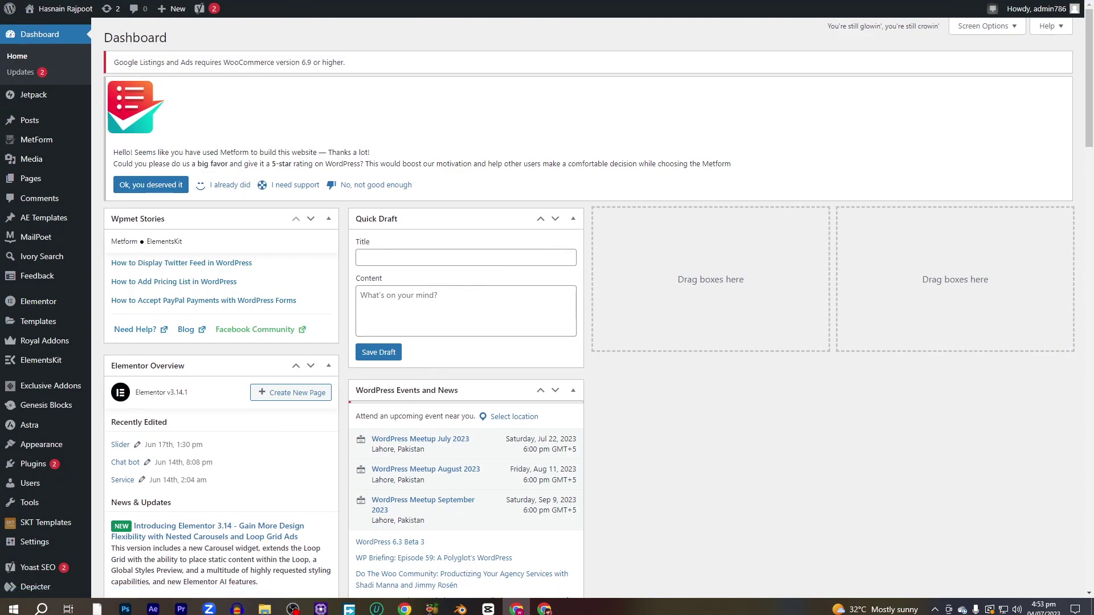
# Search for "post view counter" among the new plugins that can be added to the site
pyautogui.moveTo(40, 468)
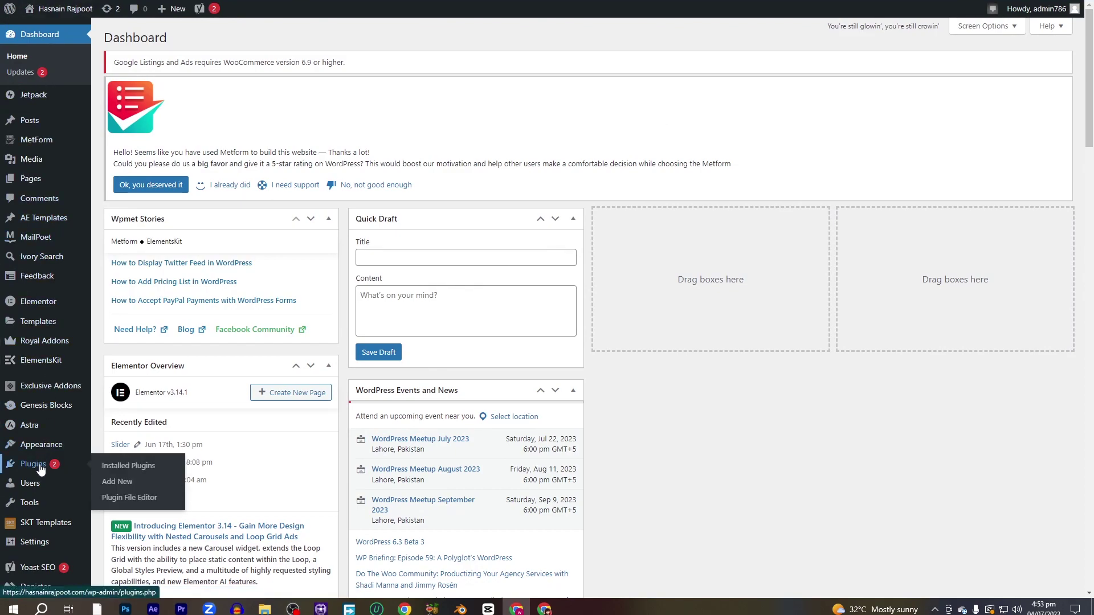
pyautogui.click(118, 483)
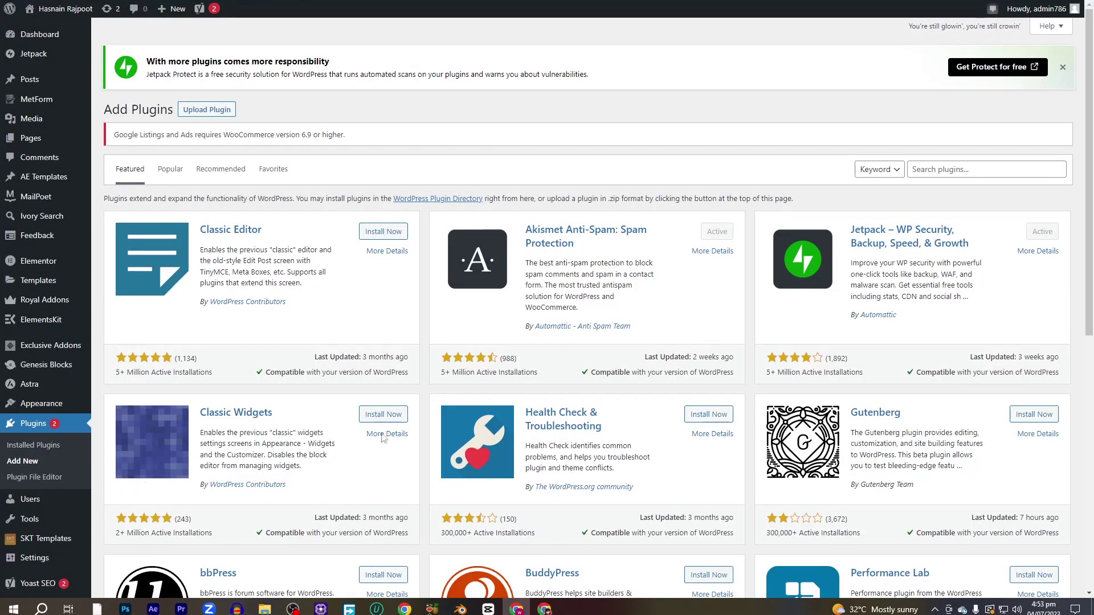
pyautogui.click(965, 170)
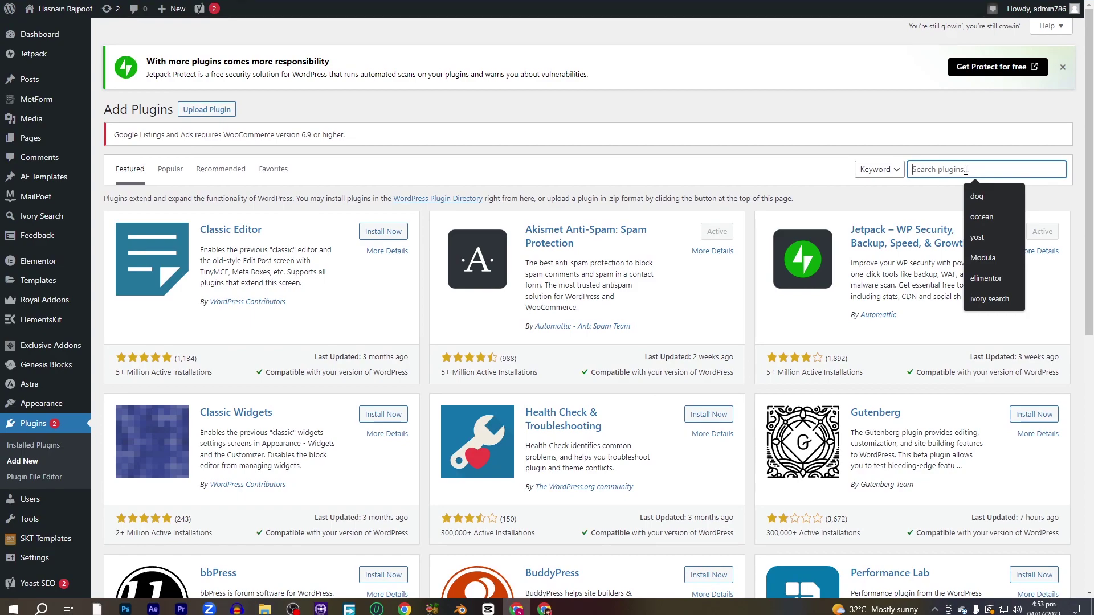
pyautogui.write('pos')
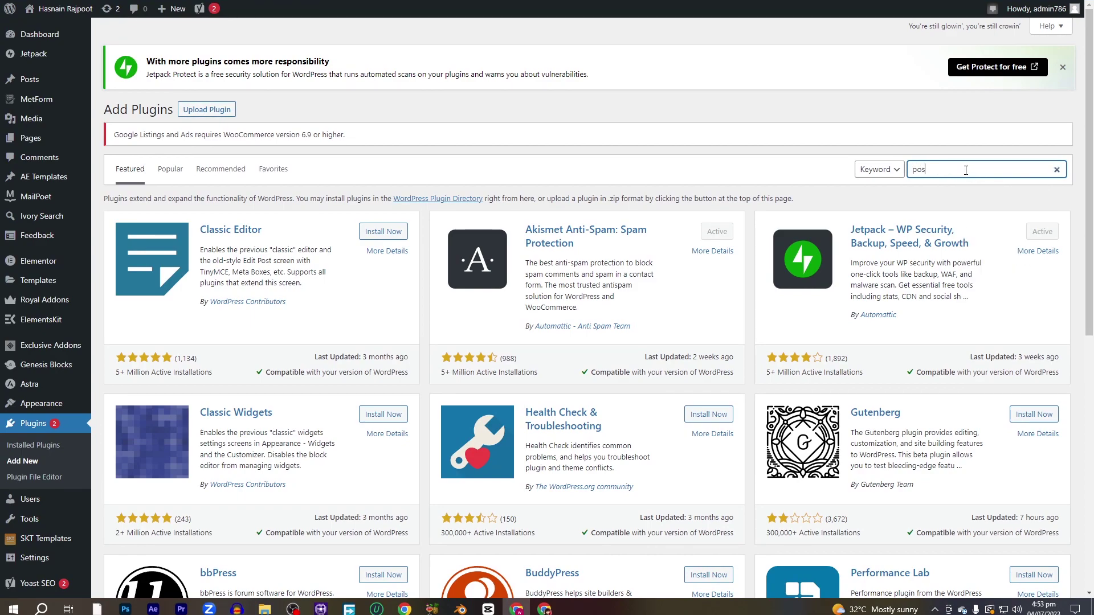
pyautogui.write('t view')
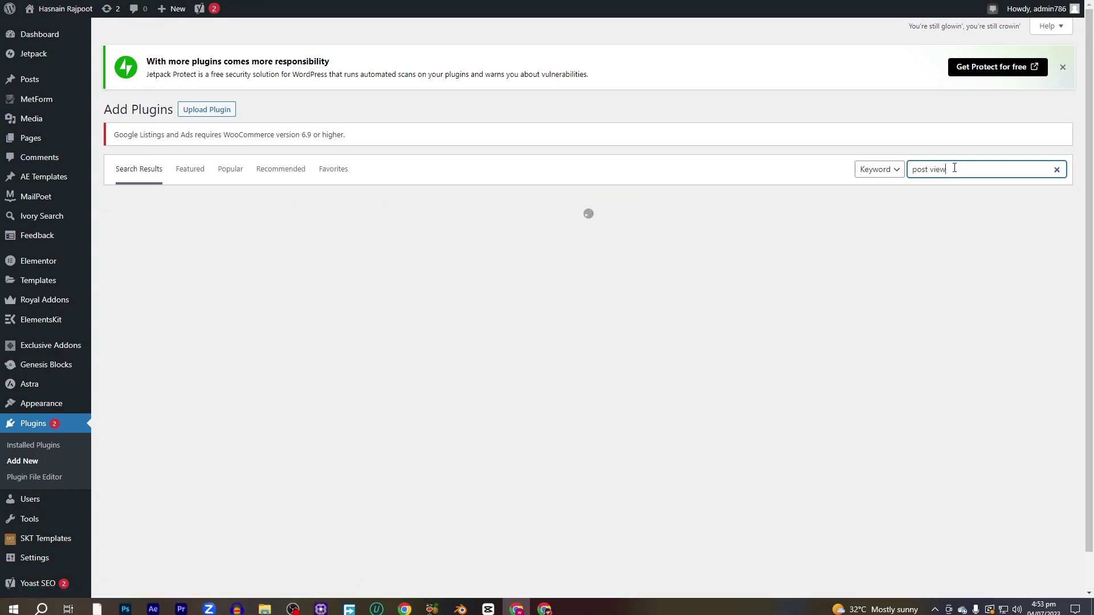
pyautogui.write(' counter')
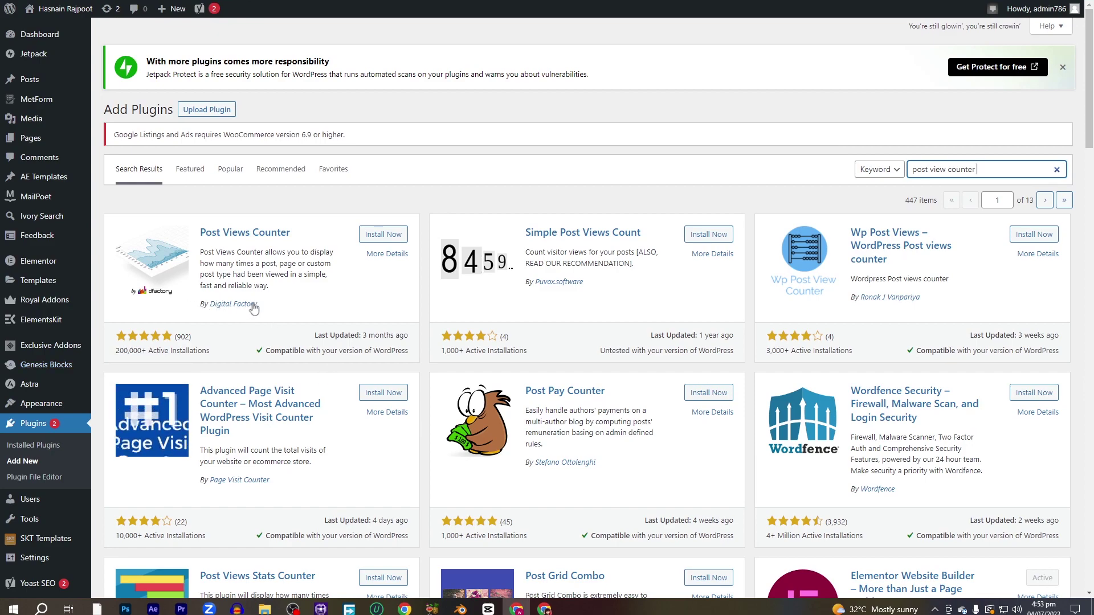
# Install and activate the Post Views Counter plugin by Digital Factory
pyautogui.click(386, 237)
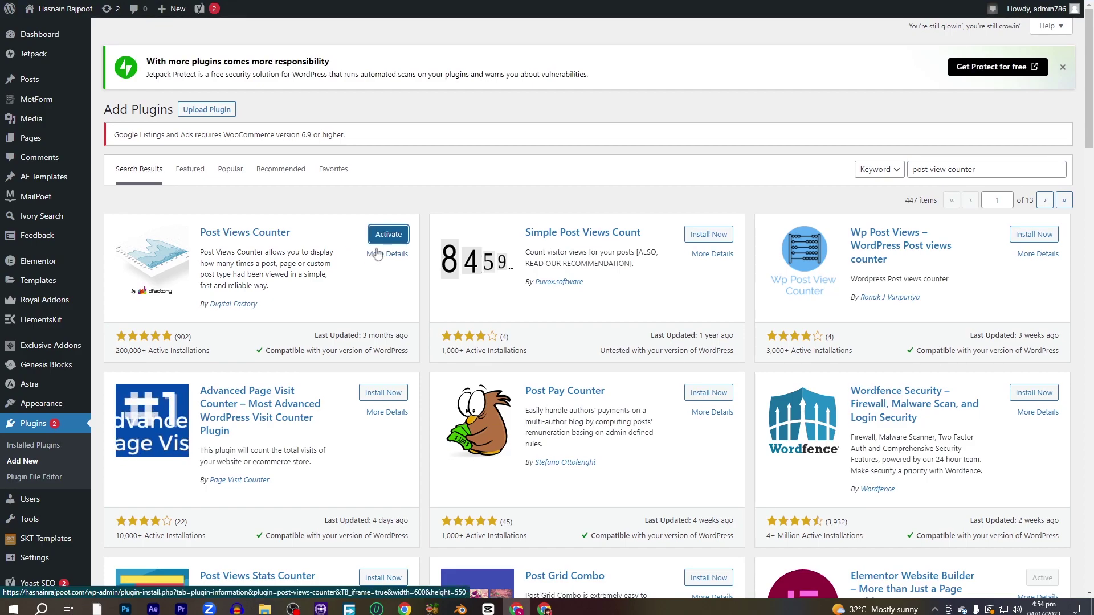
pyautogui.click(388, 234)
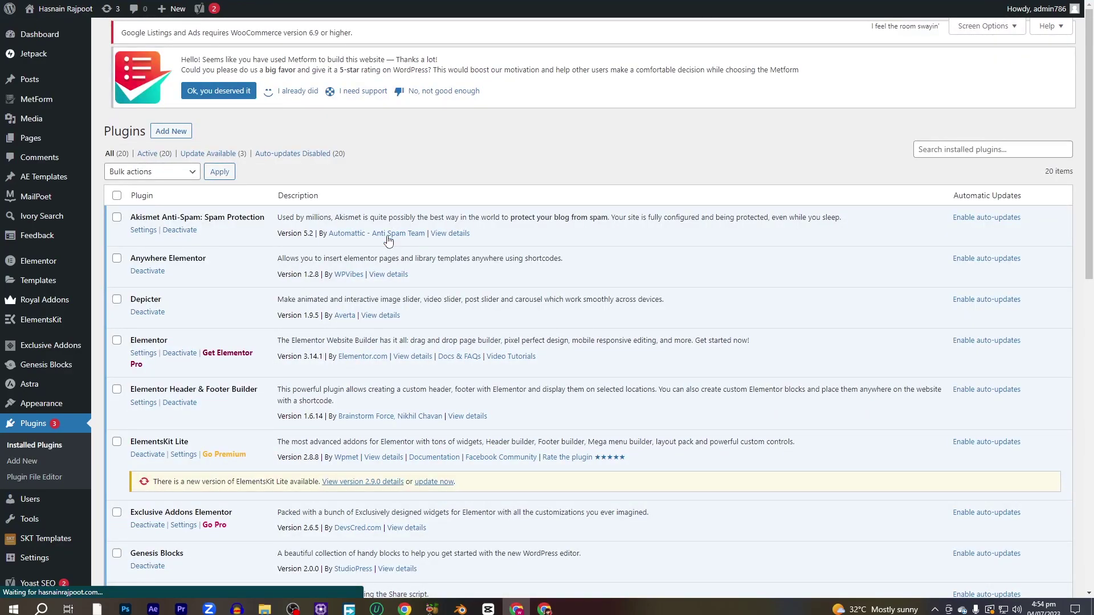
# Open the settings page of the installed Post Views Counter plugin
pyautogui.scroll(-10, 388, 240)
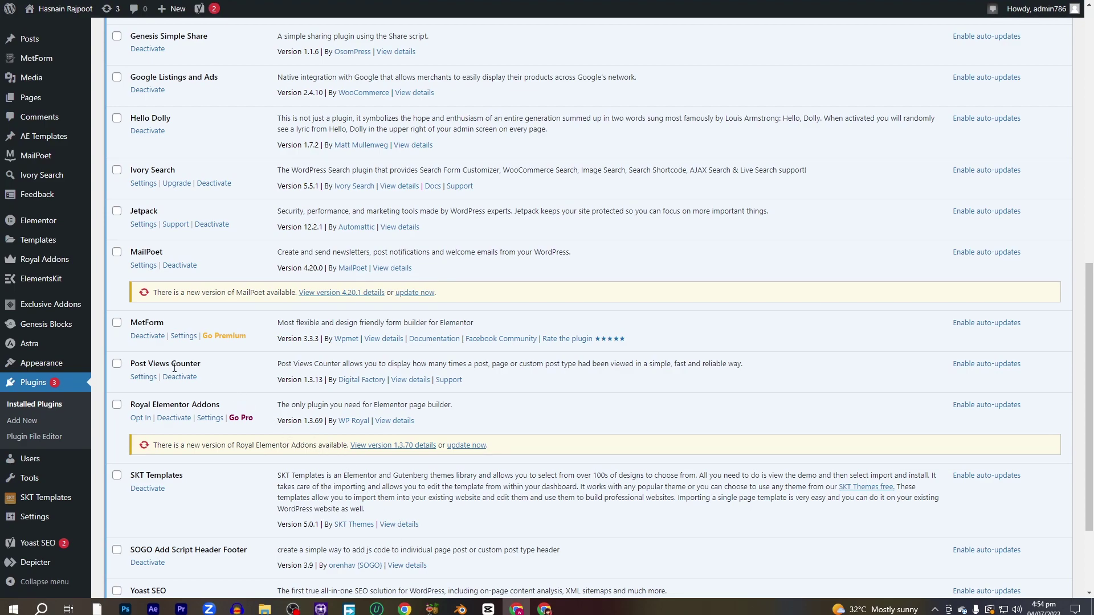
pyautogui.click(143, 378)
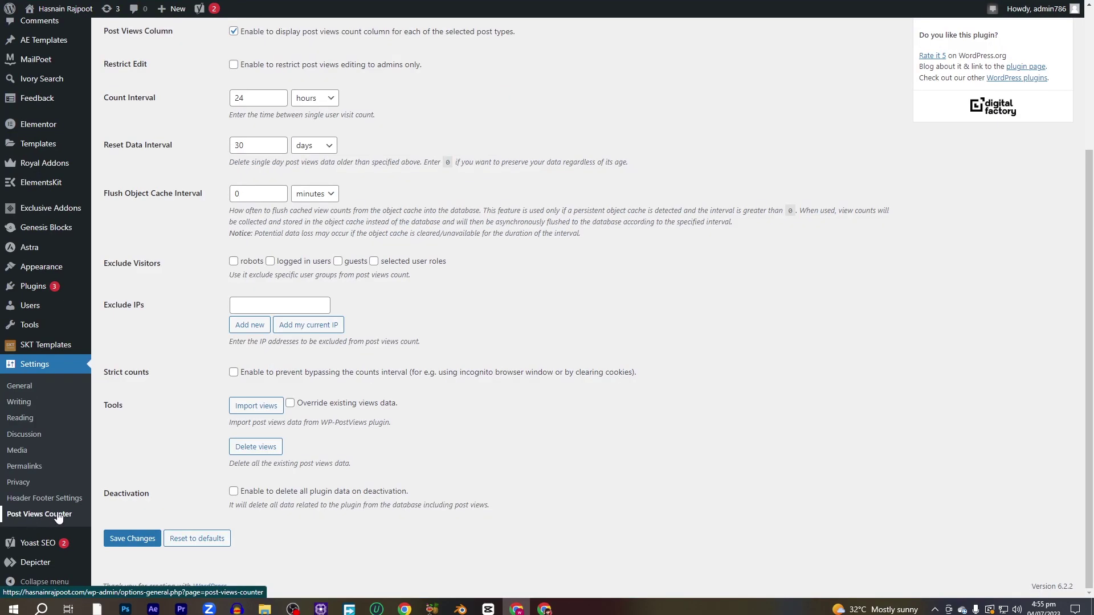
pyautogui.click(47, 516)
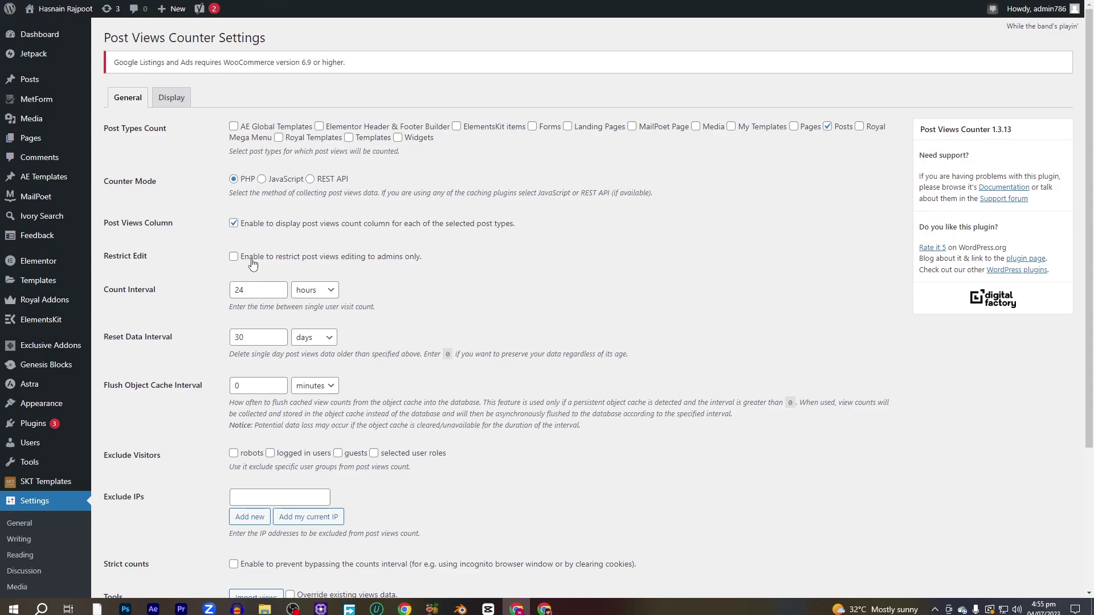
# Set the Reset Data Interval to 0 days in the plugin's general settings so view data is preserved regardless of age
pyautogui.scroll(-1, 220, 268)
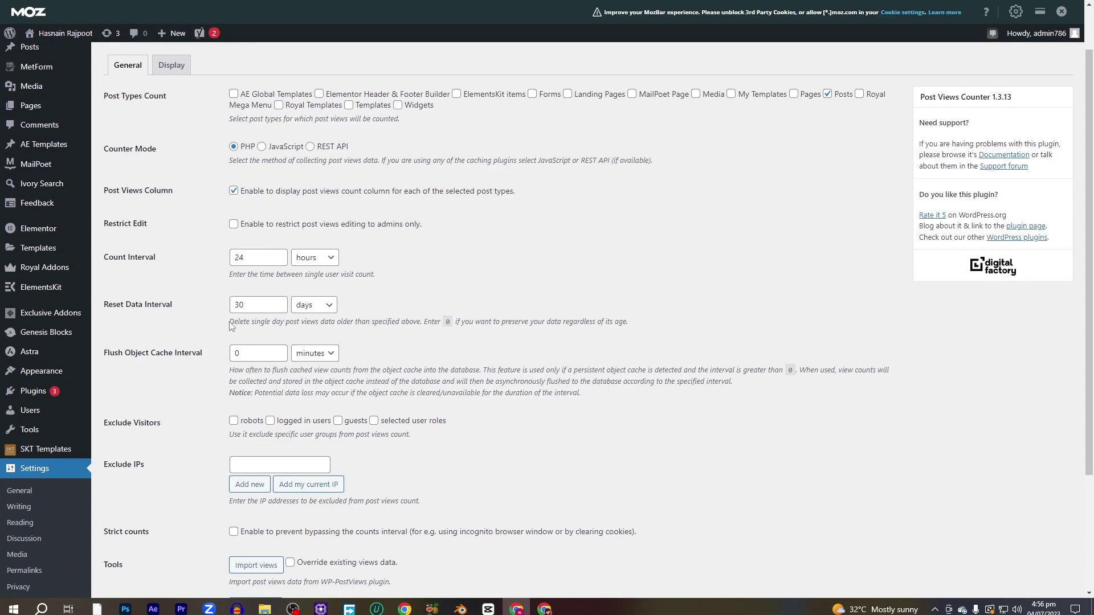
pyautogui.moveTo(229, 323); pyautogui.dragTo(423, 324)
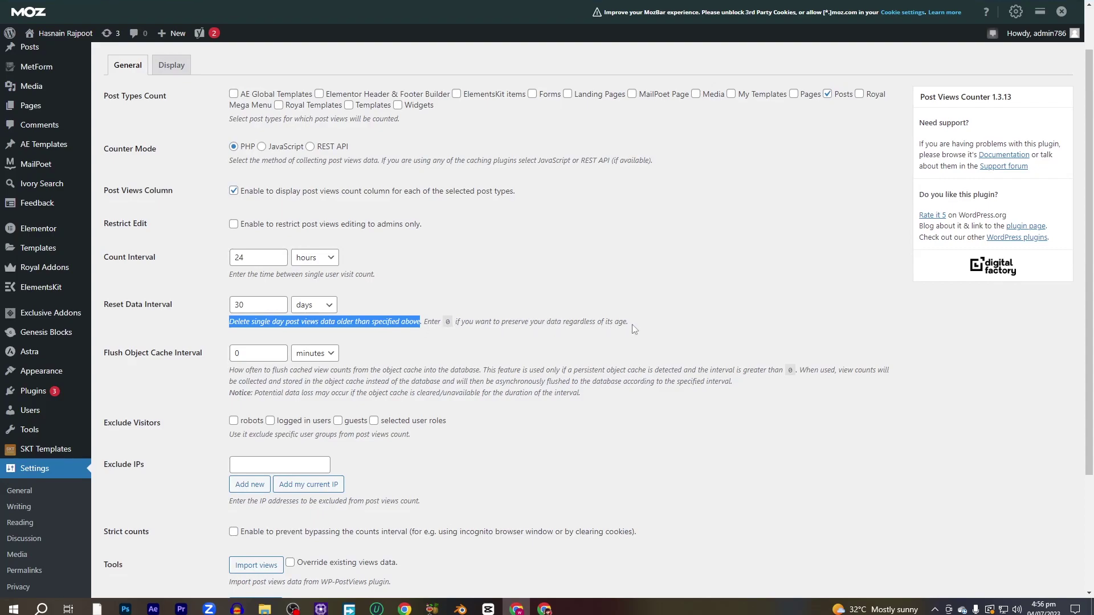
pyautogui.click(358, 287)
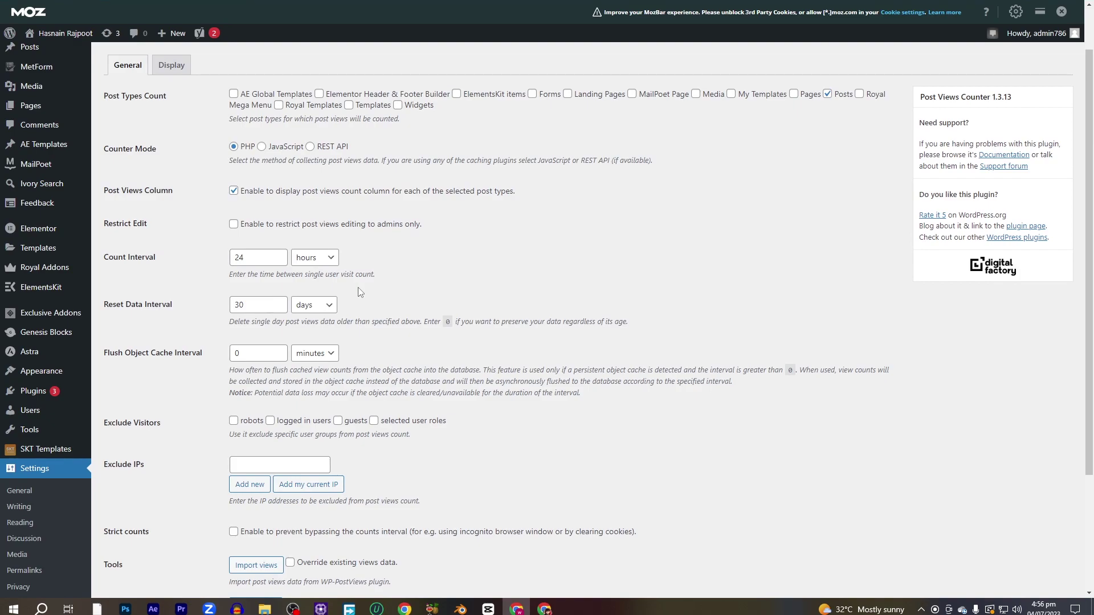
pyautogui.moveTo(253, 305); pyautogui.dragTo(213, 307)
pyautogui.write('0')
pyautogui.click(443, 287)
# Review the remaining general options of Post Views Counter, including Exclude IPs, and save the changes
pyautogui.scroll(-2, 443, 288)
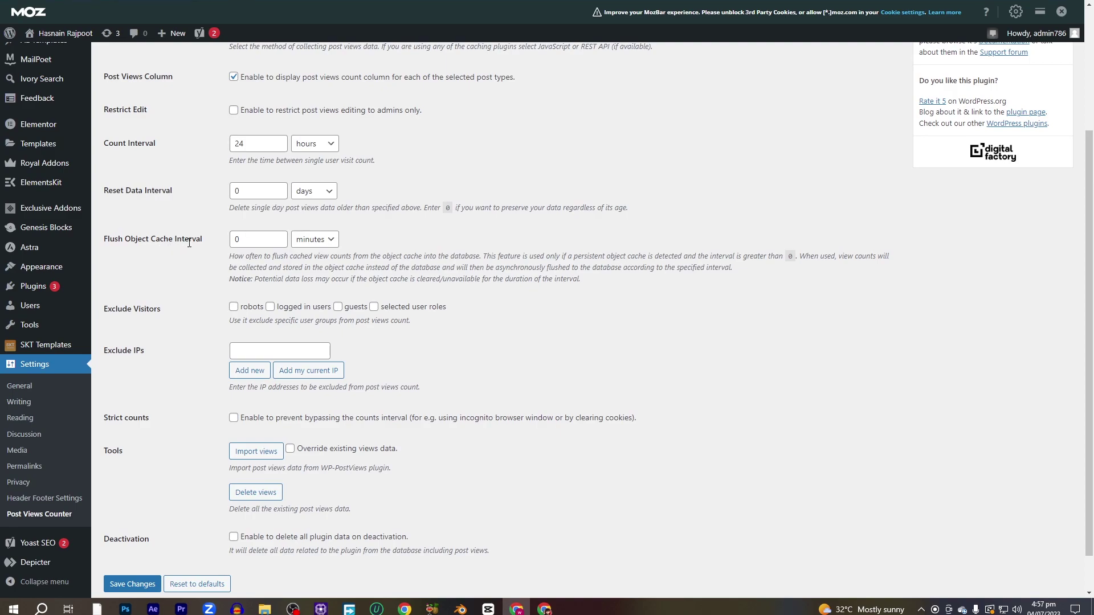
pyautogui.scroll(-1, 142, 242)
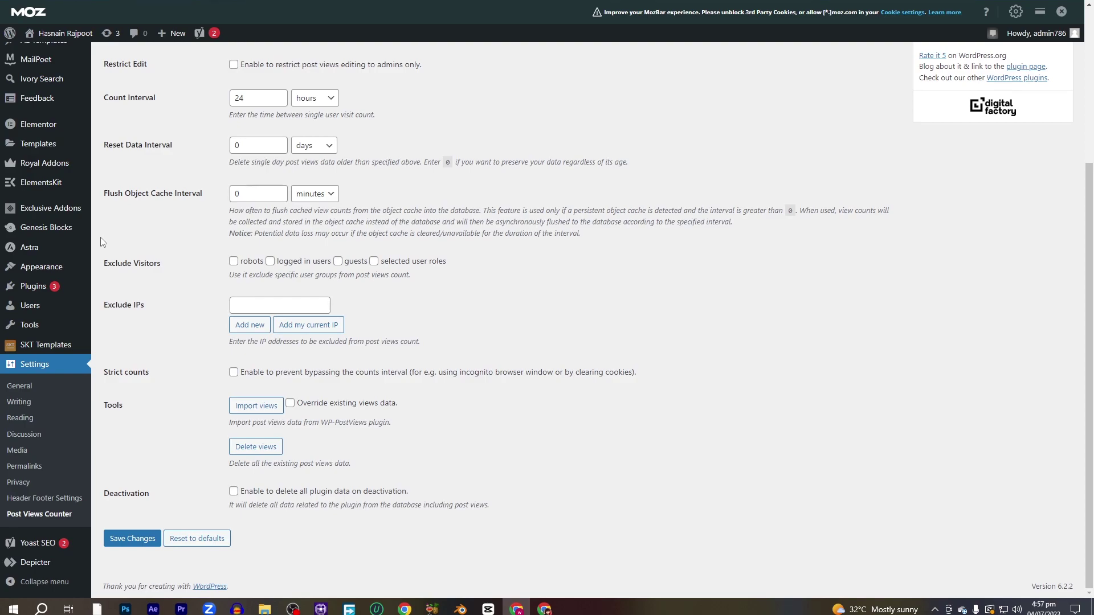
pyautogui.moveTo(160, 307); pyautogui.dragTo(93, 306)
pyautogui.click(156, 308)
pyautogui.click(131, 543)
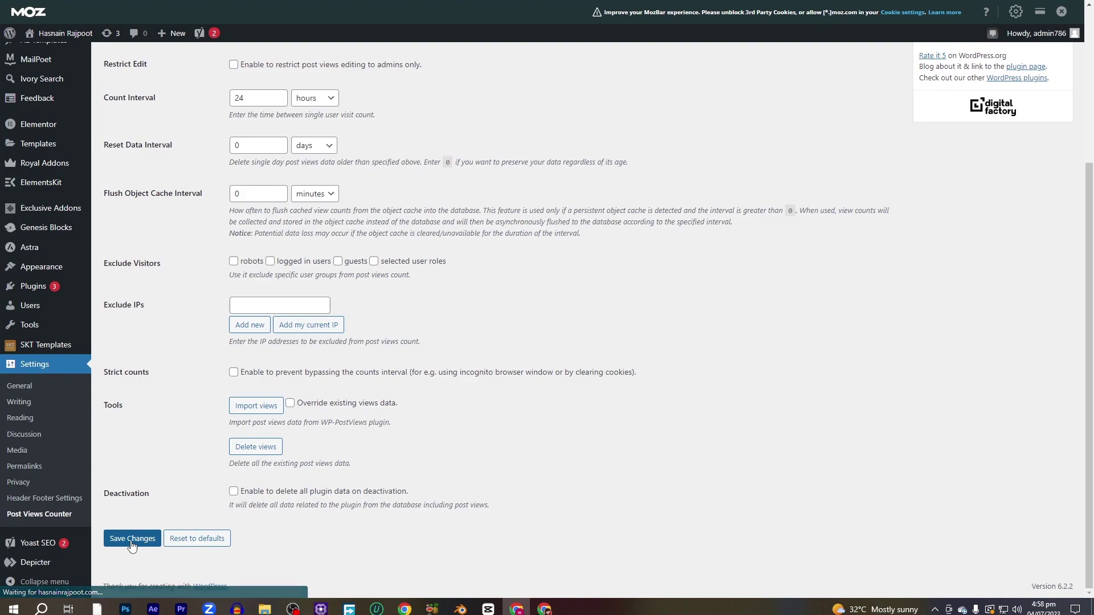
# Change the Post Views Label in the plugin's display settings to "Page views:"
pyautogui.click(173, 123)
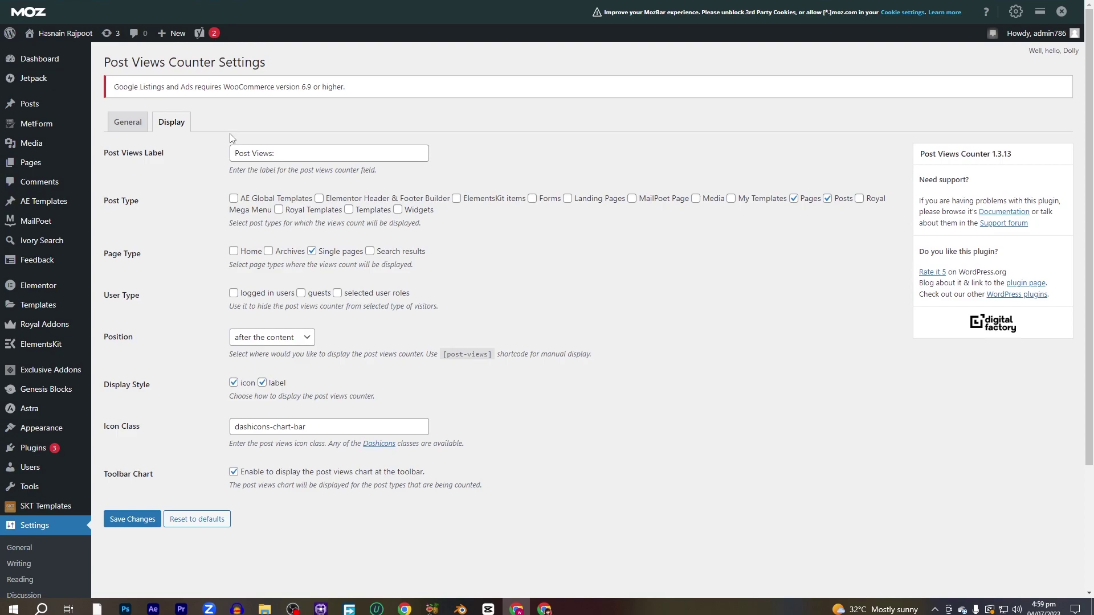
pyautogui.moveTo(271, 158); pyautogui.dragTo(233, 158)
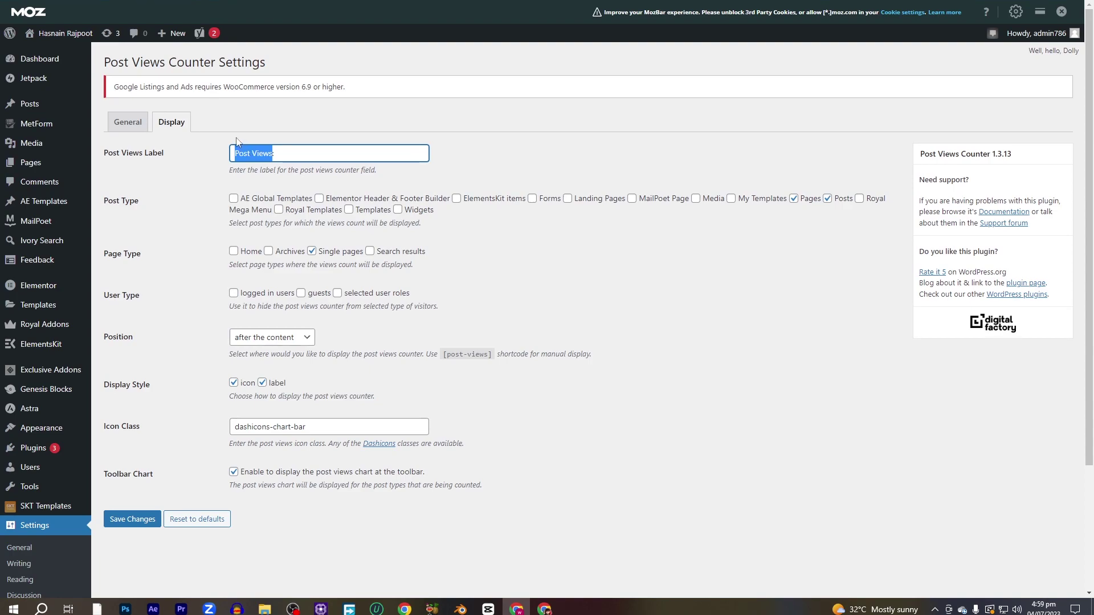
pyautogui.write('Page views')
pyautogui.click(236, 138)
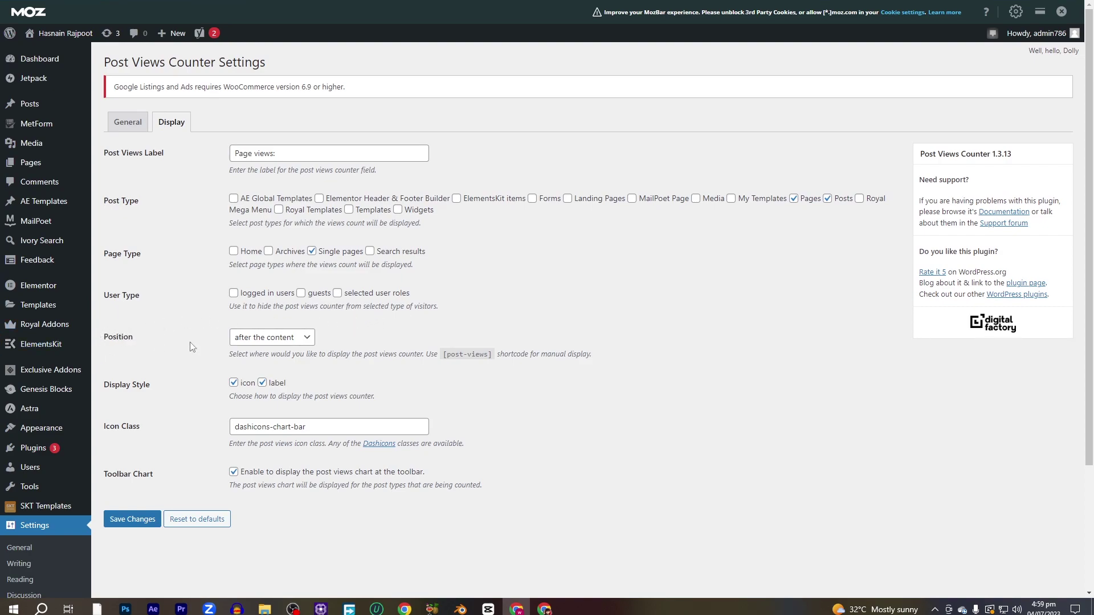
# Choose "after the content" as the counter's position and save the display settings
pyautogui.click(269, 341)
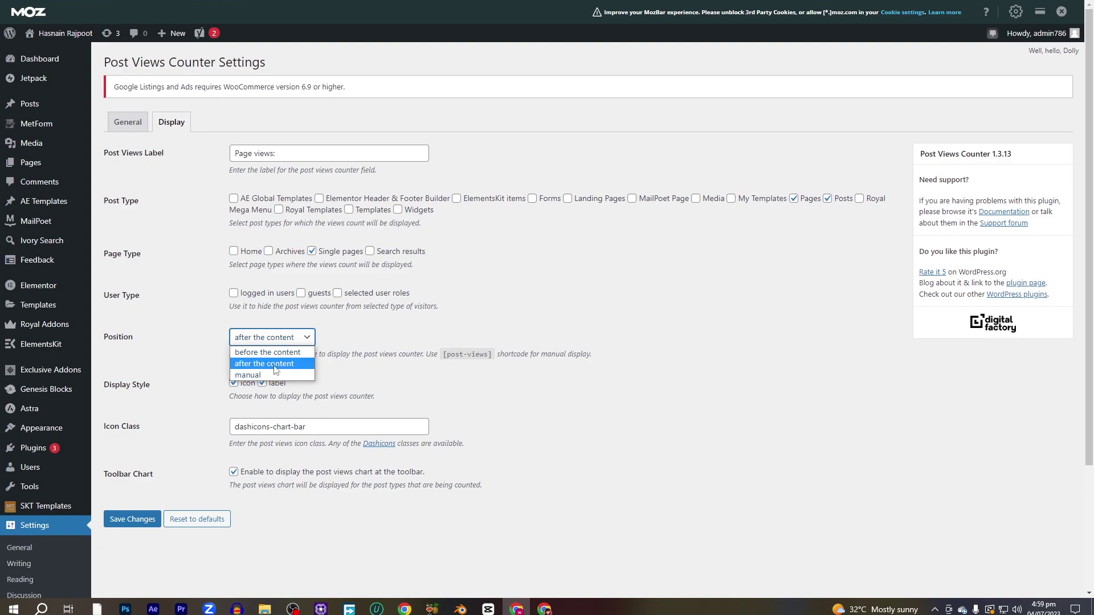
pyautogui.click(282, 370)
pyautogui.scroll(-2, 323, 337)
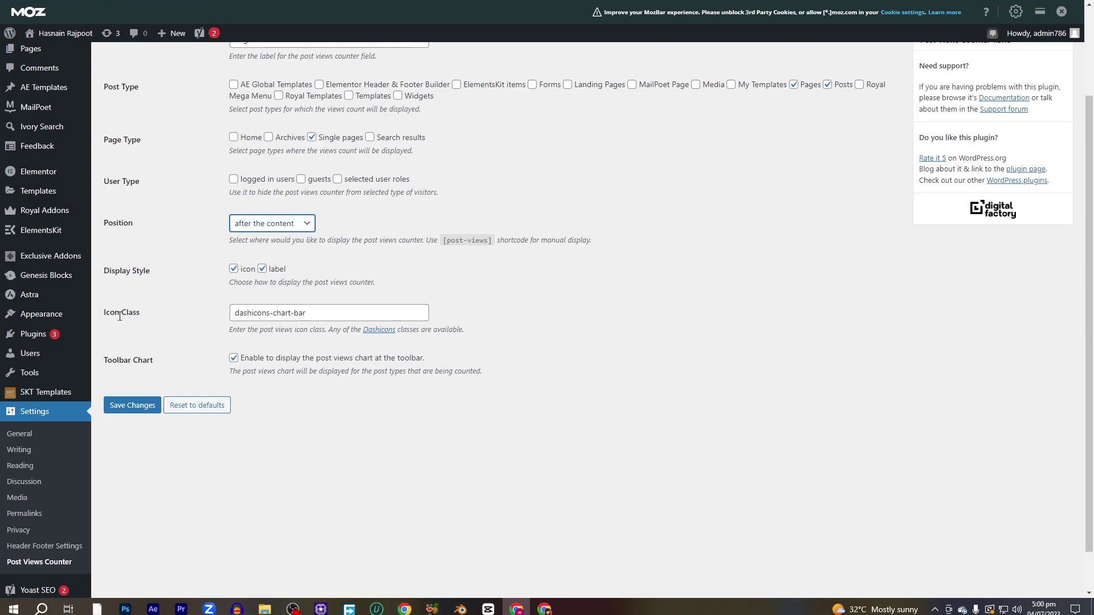
pyautogui.click(134, 408)
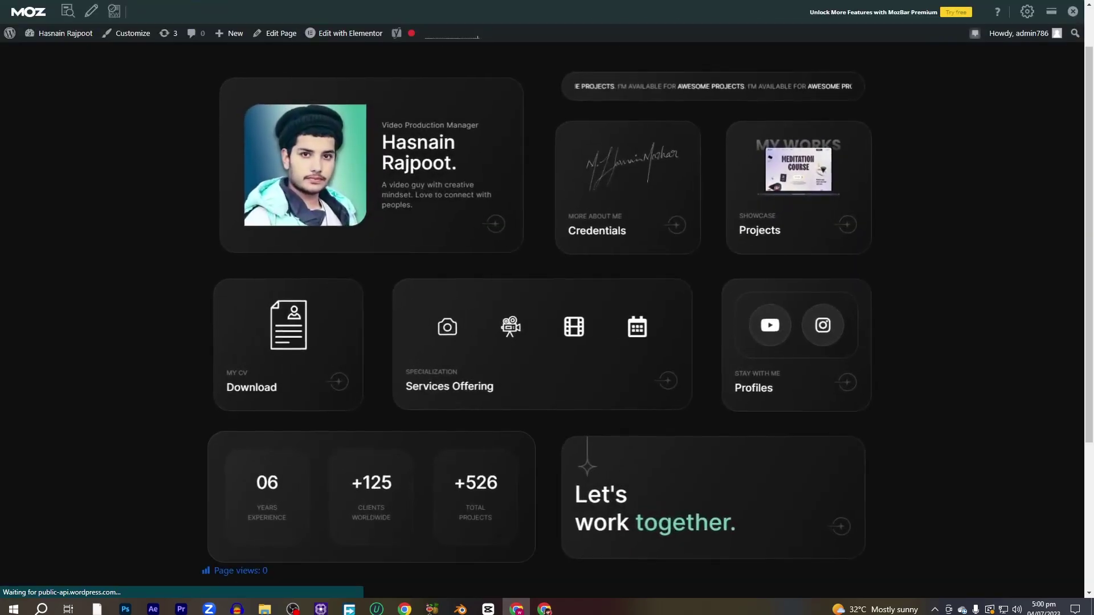
# Check the page views counter below the content of the live portfolio page
pyautogui.moveTo(195, 572); pyautogui.dragTo(236, 578)
pyautogui.click(211, 573)
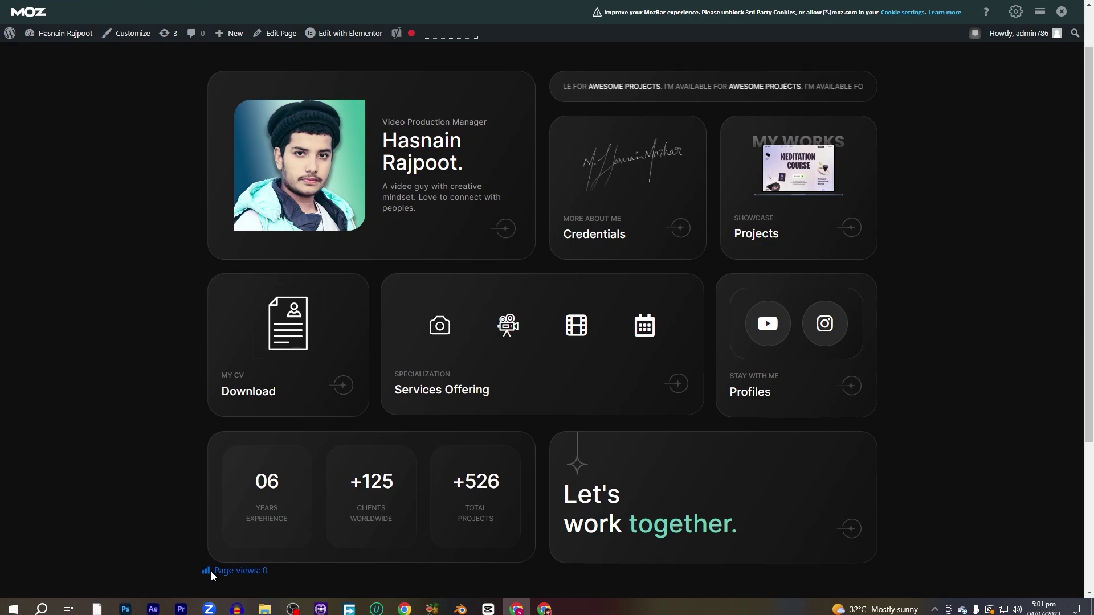
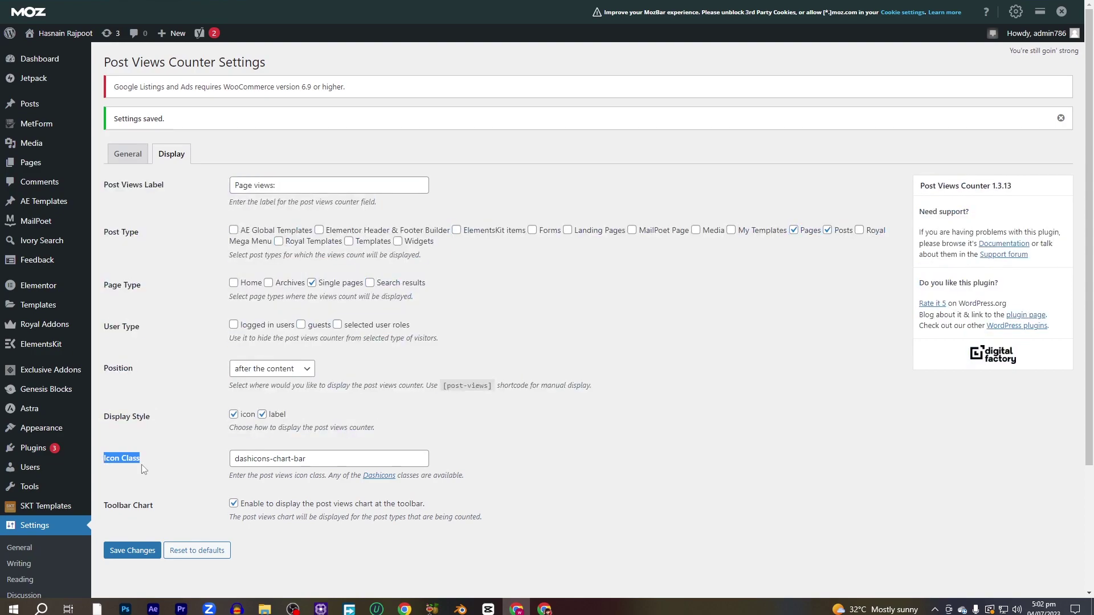
# Open the Dashicons reference page linked from the Icon Class setting
pyautogui.click(141, 464)
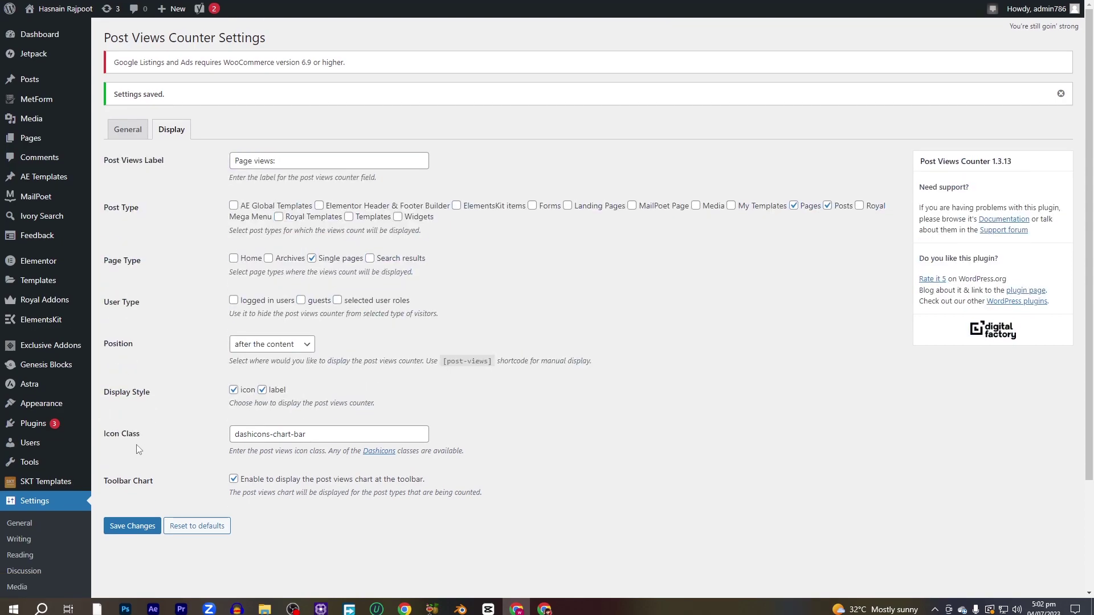
pyautogui.click(382, 452)
pyautogui.press('super+d')
pyautogui.press('super+d')
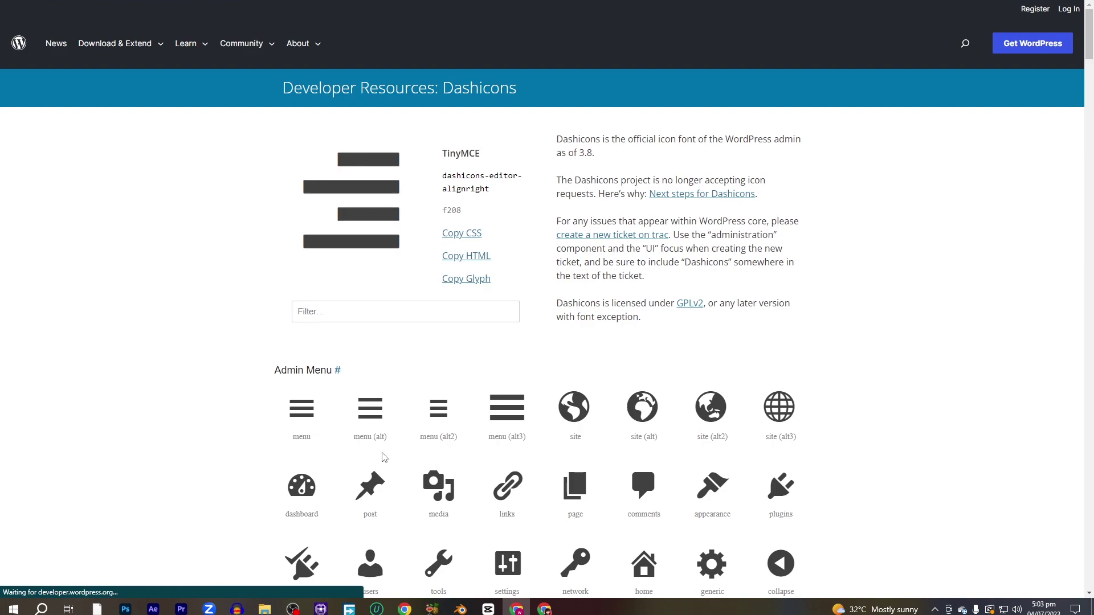
# Find and select the visibility eye icon in the Posts Screen section of the Dashicons reference
pyautogui.scroll(-4, 384, 457)
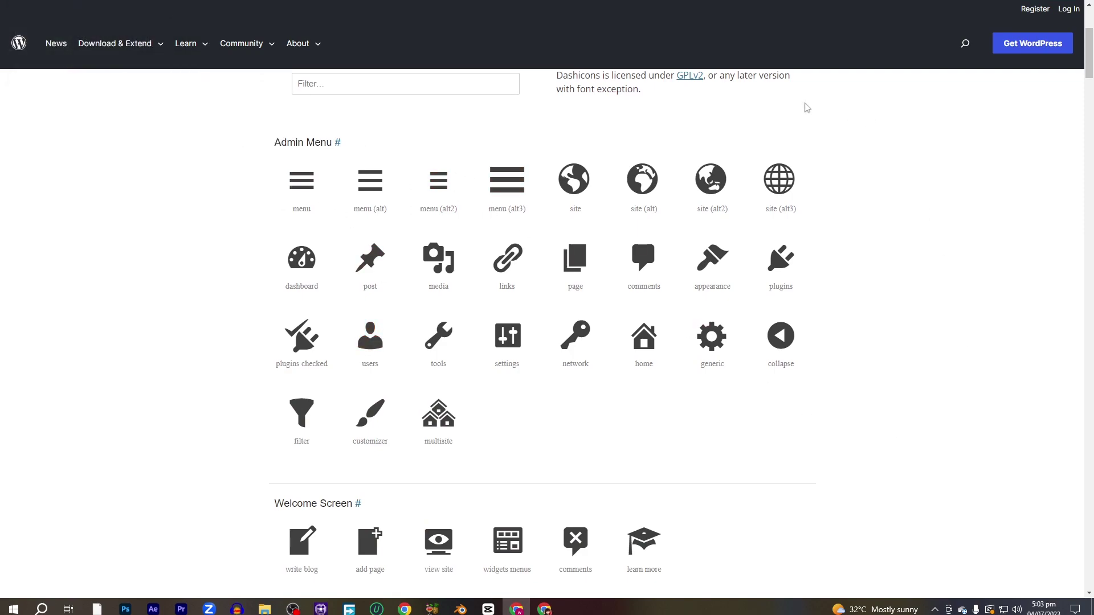
pyautogui.scroll(-7, 923, 460)
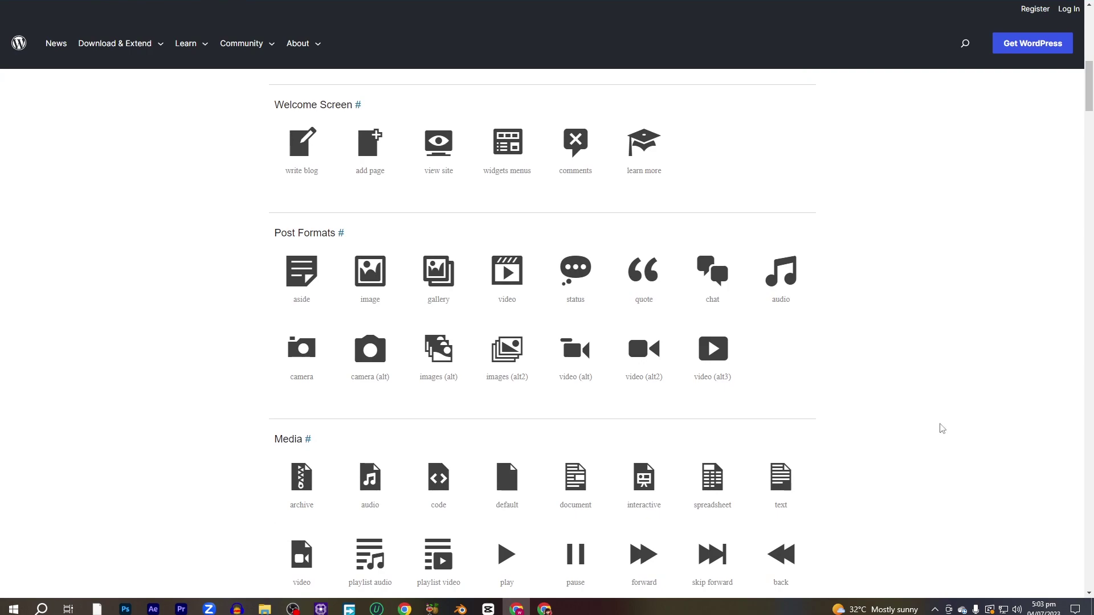
pyautogui.scroll(-5, 902, 397)
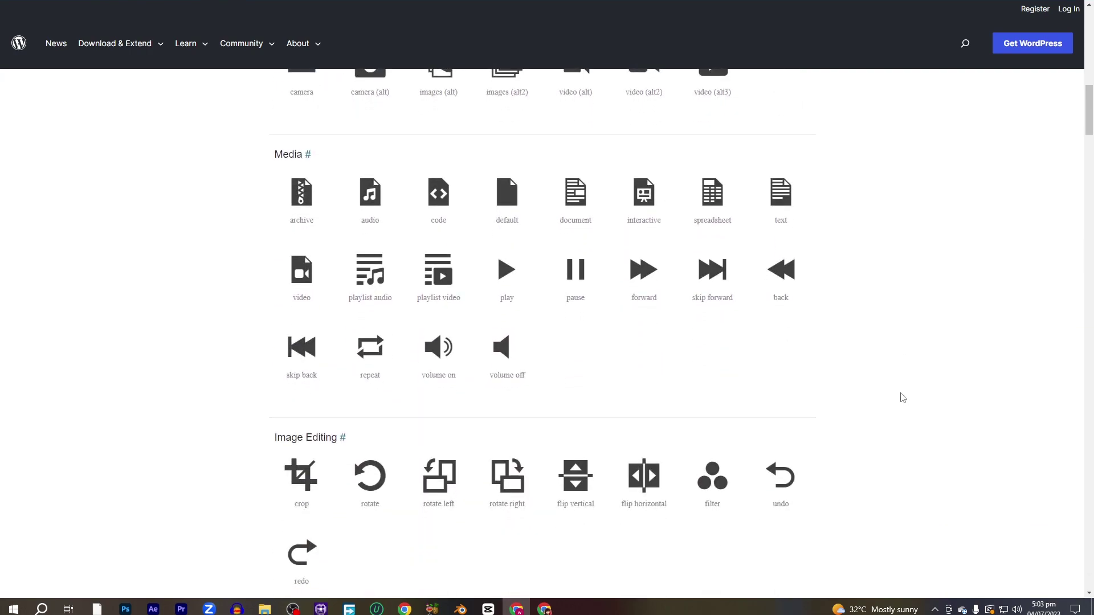
pyautogui.scroll(-7, 902, 397)
pyautogui.scroll(-6, 902, 397)
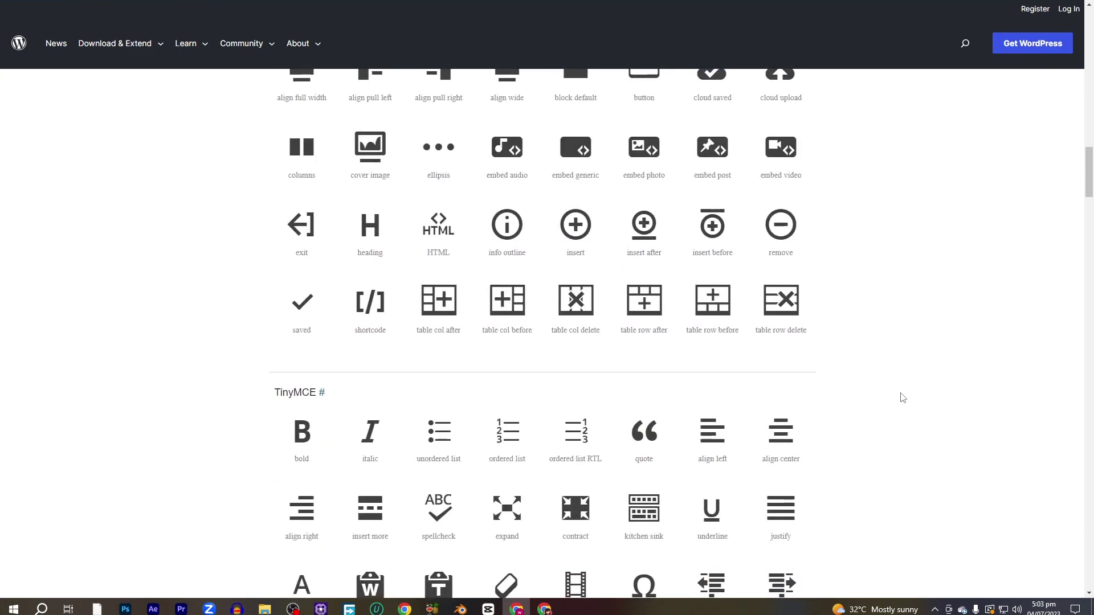
pyautogui.scroll(-10, 903, 397)
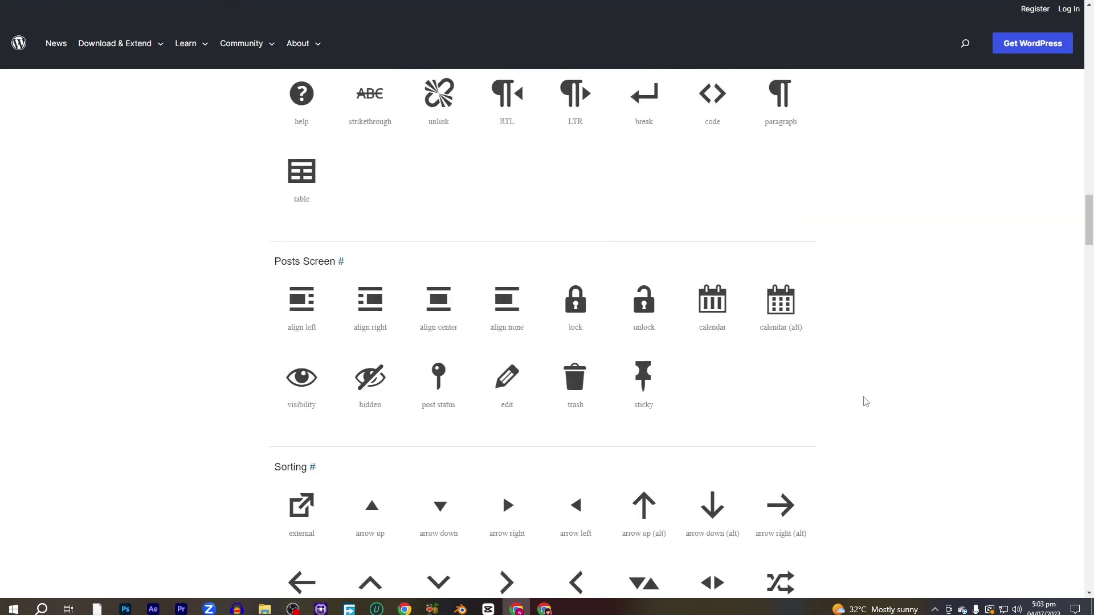
pyautogui.click(302, 378)
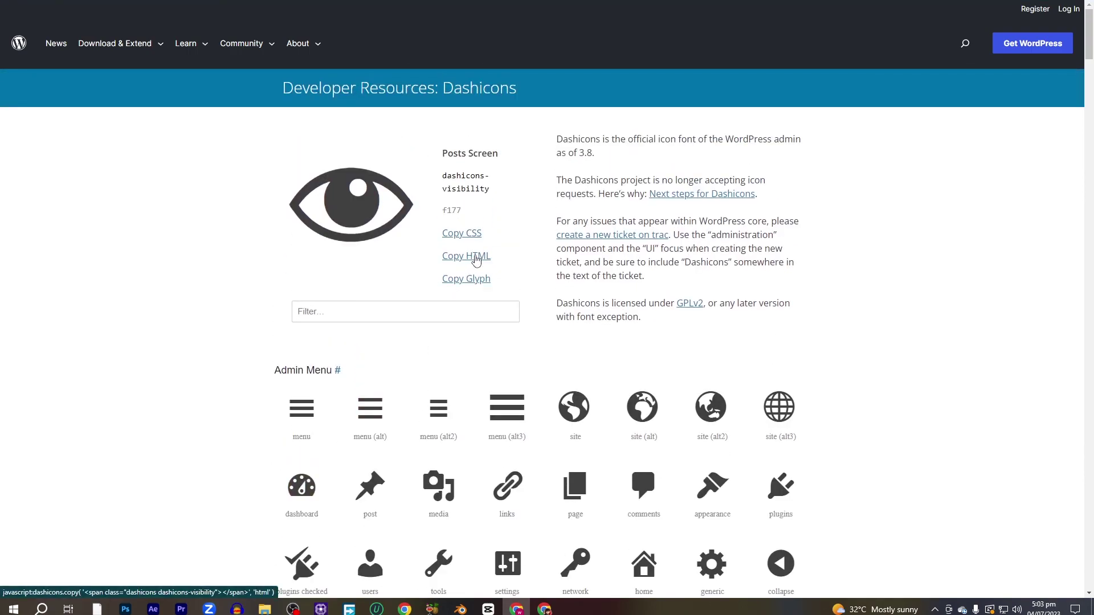
# Copy only the class names "dashicons dashicons-visibility" from the visibility icon's HTML code
pyautogui.click(476, 260)
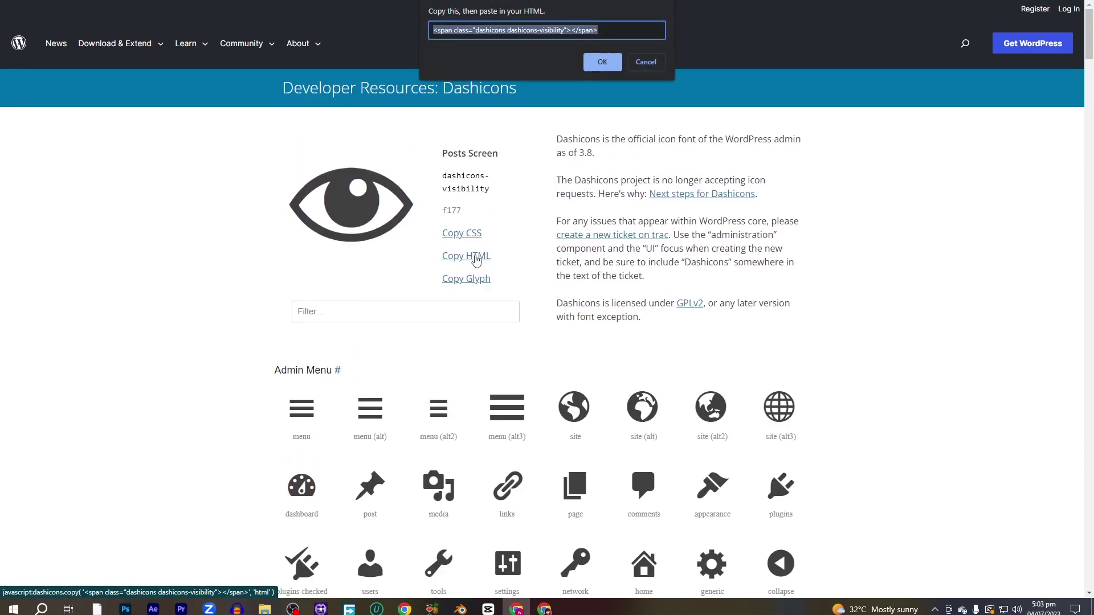
pyautogui.click(564, 33)
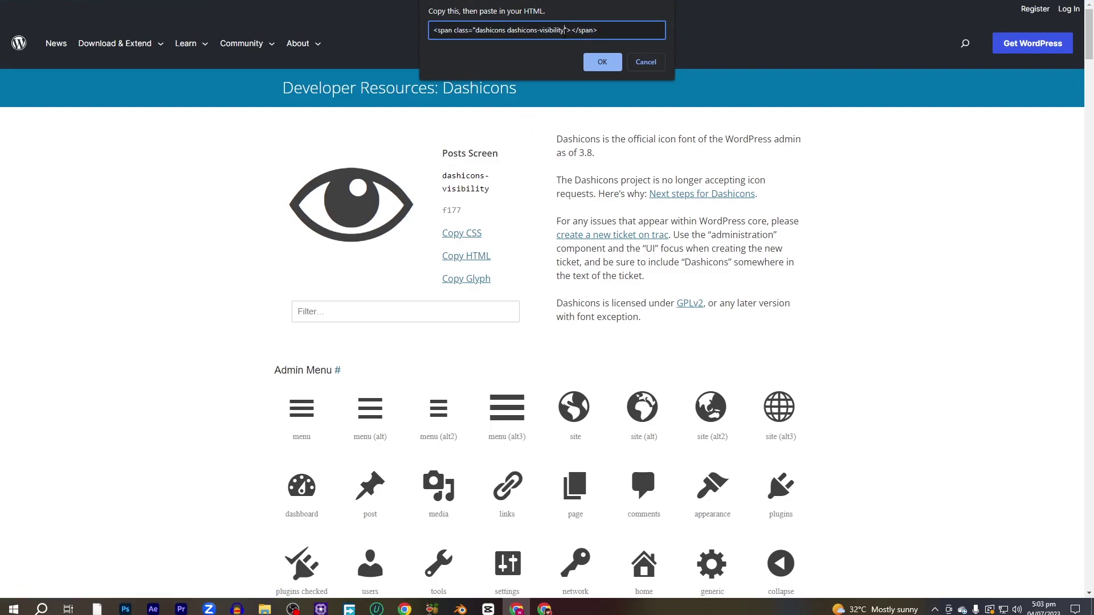
pyautogui.moveTo(564, 31); pyautogui.dragTo(476, 35)
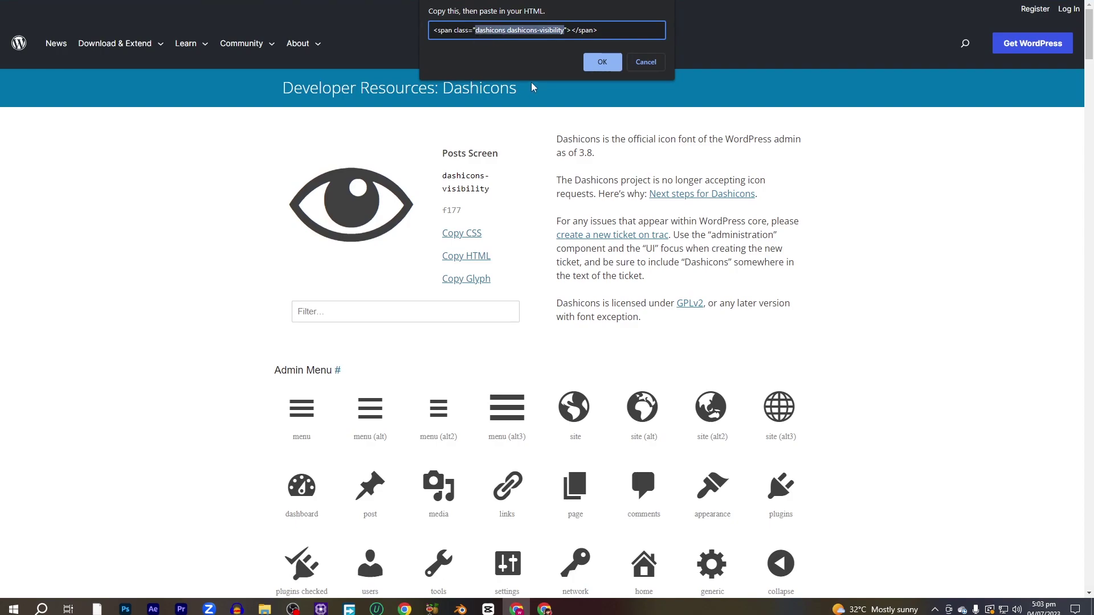
# Replace the Icon Class in the Post Views Counter display settings with "dashicons dashicons-visibility" and save the changes
pyautogui.hotkey('alt', 'Tab')
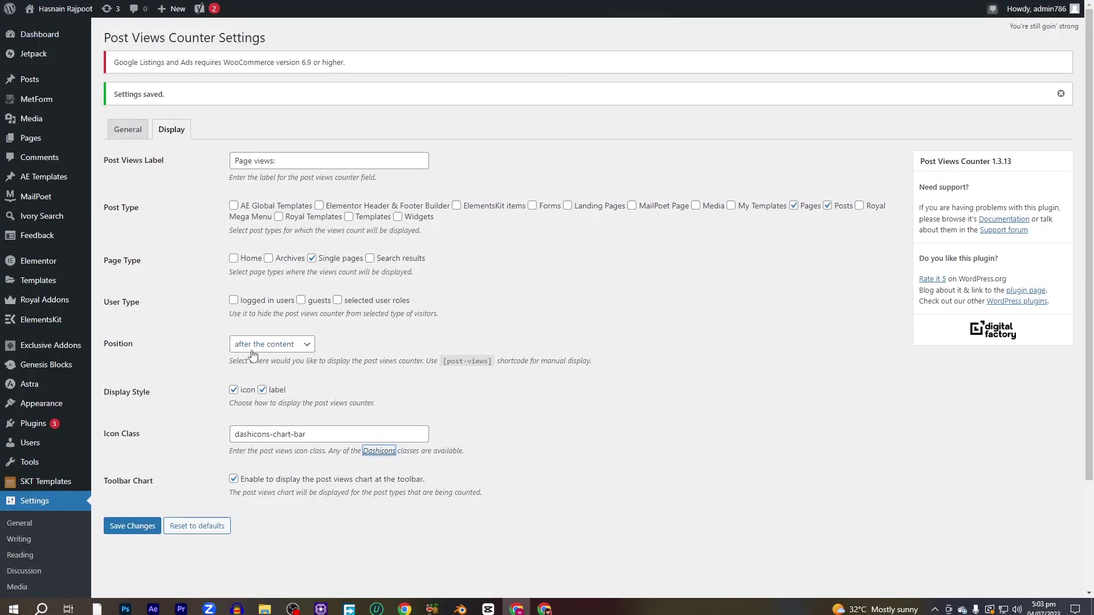
pyautogui.moveTo(347, 459); pyautogui.dragTo(199, 466)
pyautogui.hotkey('ctrl', 'v')
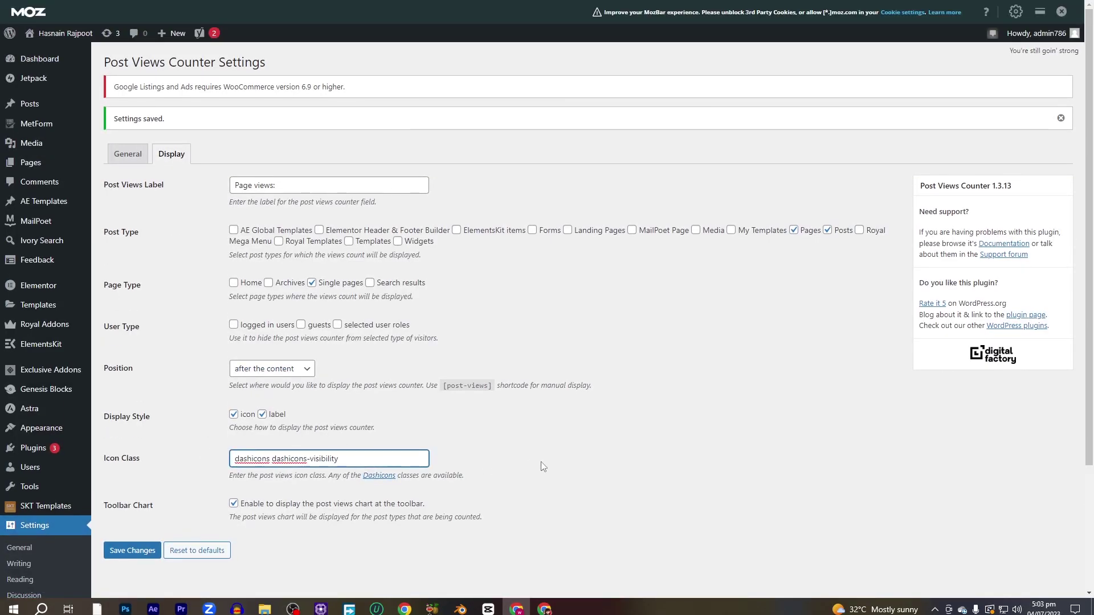
pyautogui.click(137, 556)
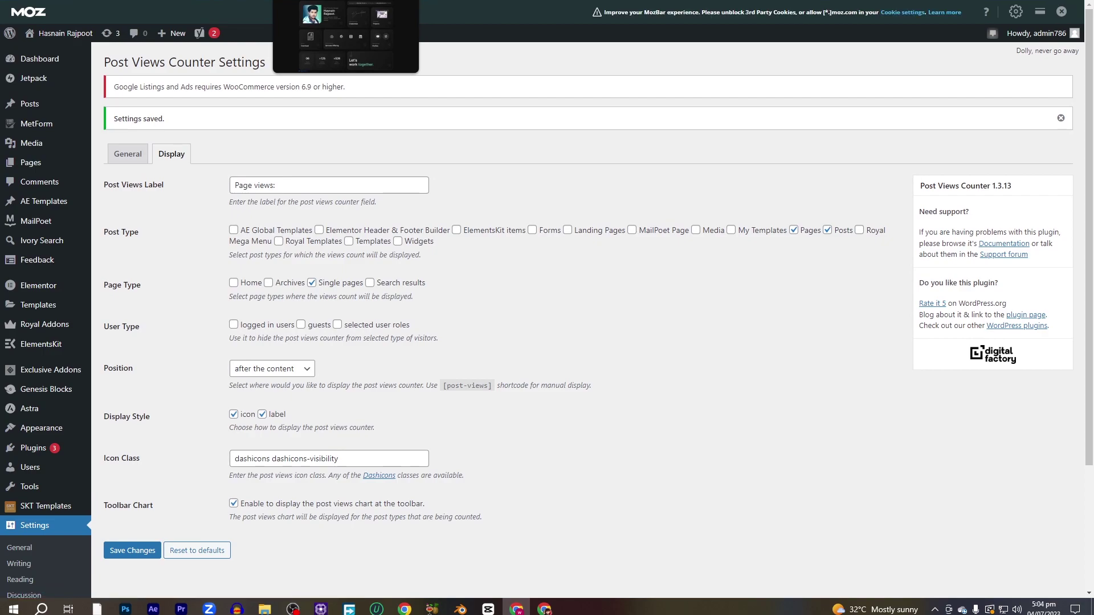
# Reload the live portfolio page and check the icon beside the page views counter below the content
pyautogui.hotkey('ctrl', 'Tab')
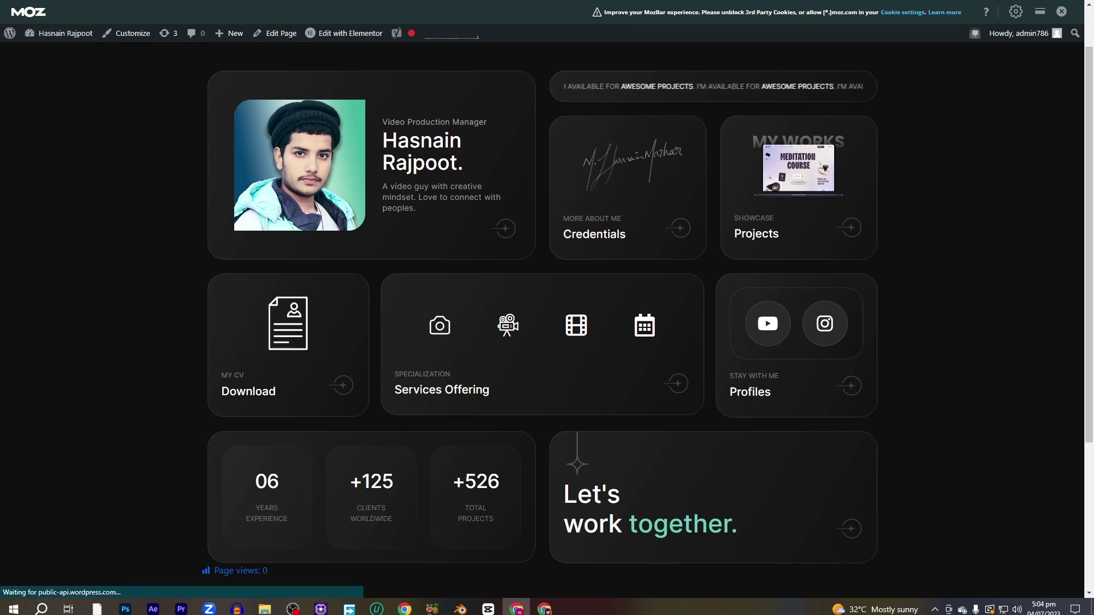
pyautogui.press('F5')
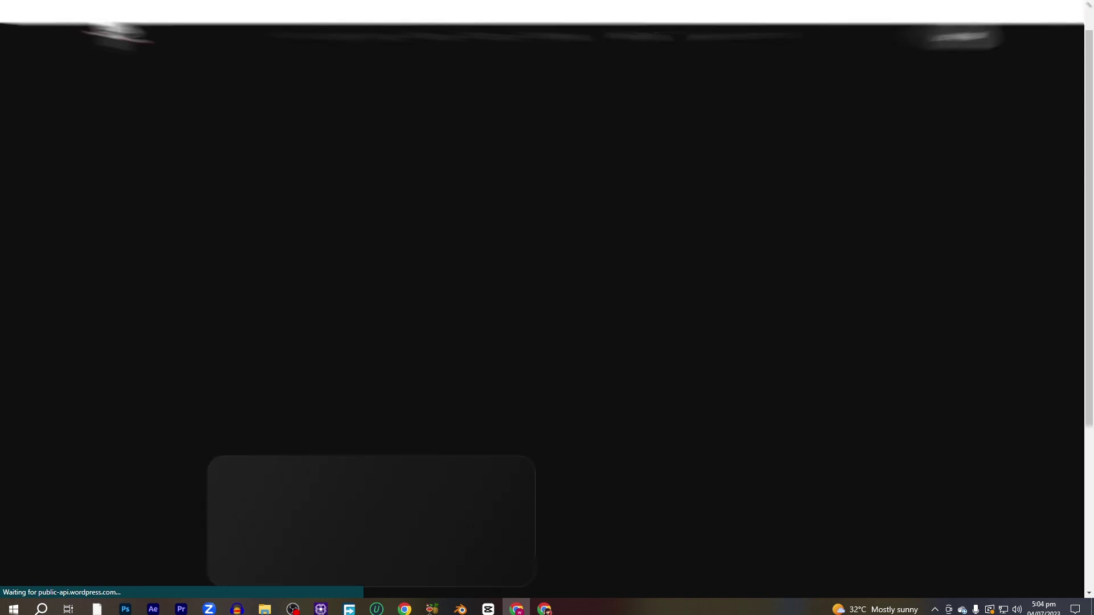
pyautogui.scroll(-4, 134, 108)
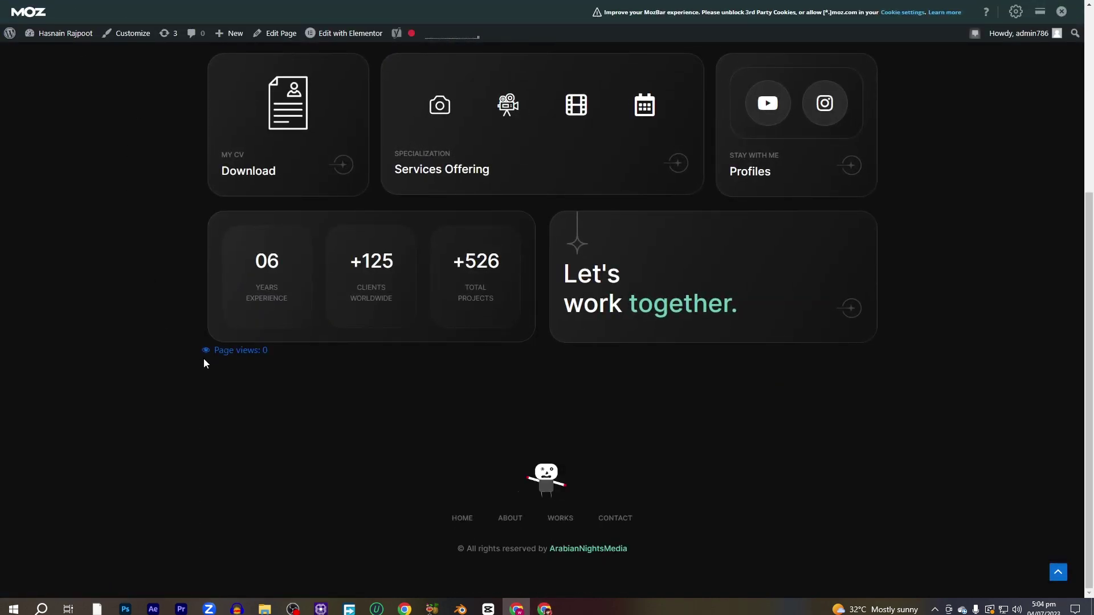